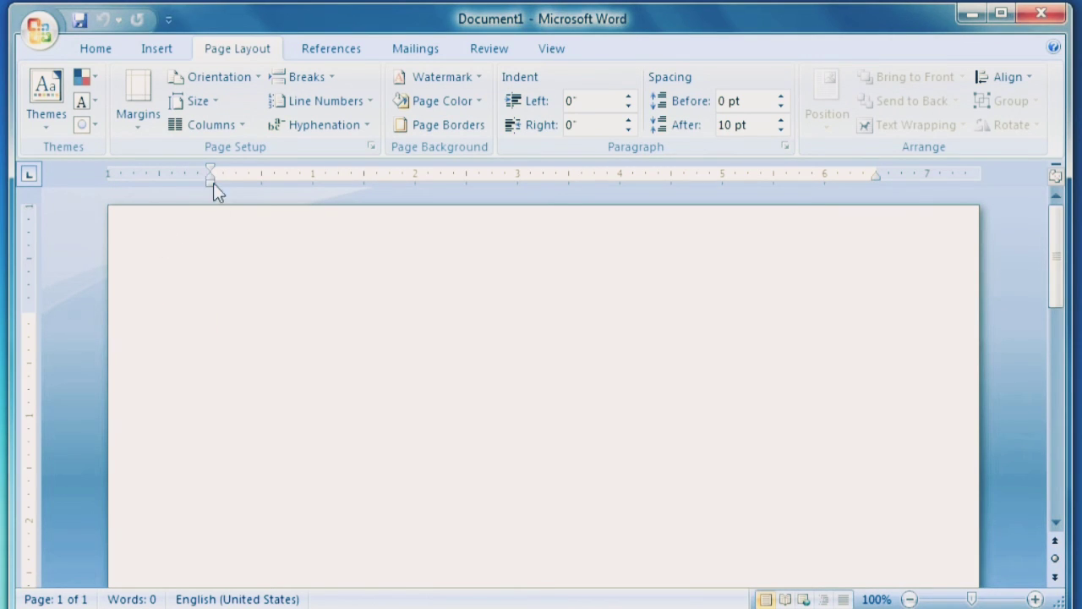
# Step: Reduce the left and right page margins to about 0.5 inch on the ruler, and shrink the top and bottom margins
pyautogui.moveTo(210, 171); pyautogui.dragTo(159, 178)
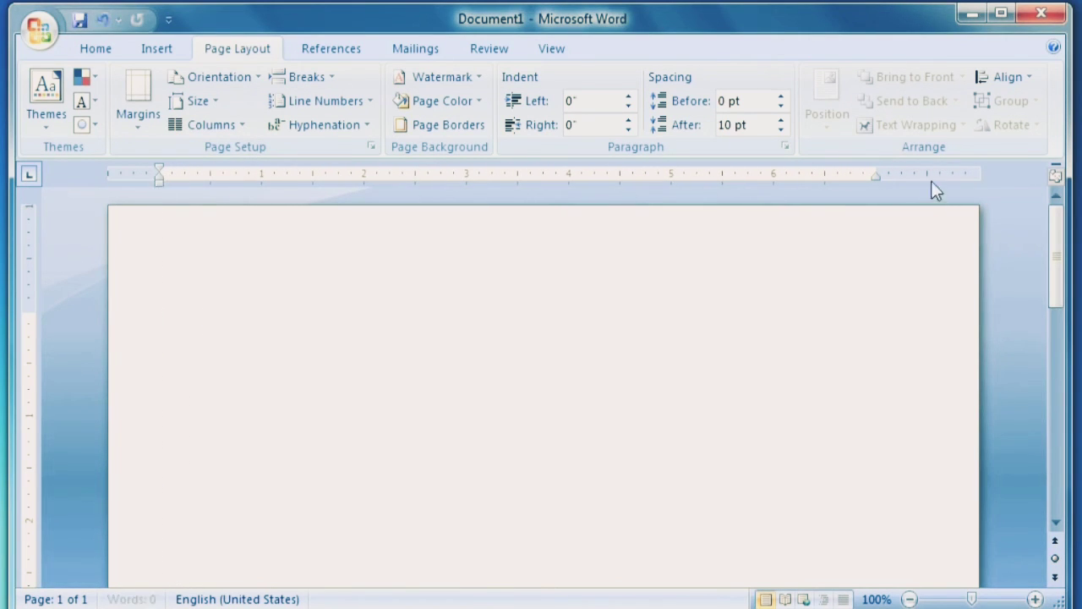
pyautogui.moveTo(877, 173)
pyautogui.mouseDown()
pyautogui.moveTo(928, 173)
pyautogui.moveTo(940, 193)
pyautogui.moveTo(927, 194)
pyautogui.mouseUp()
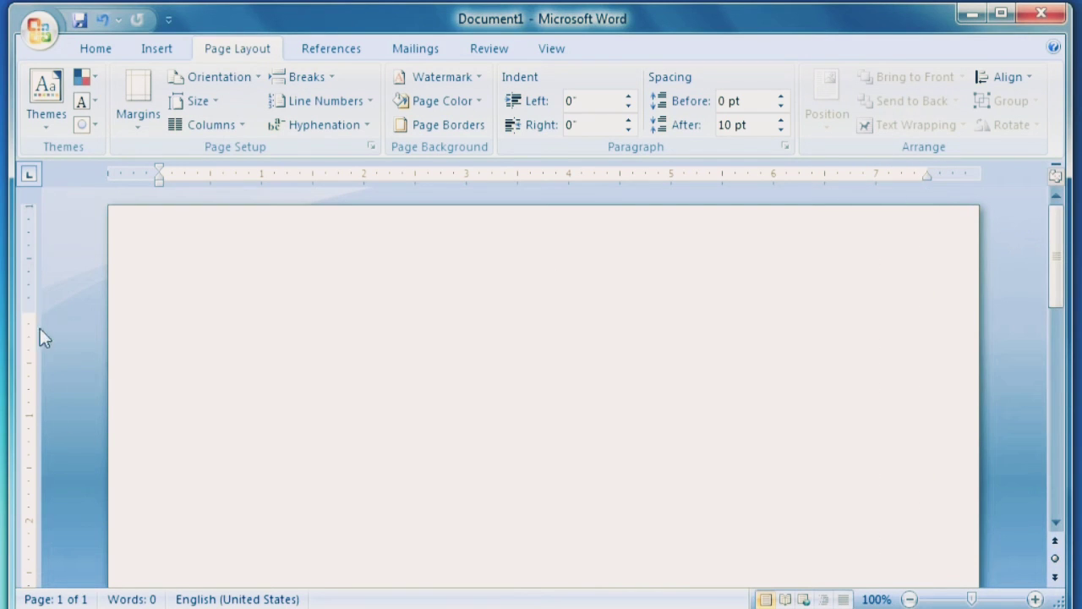
pyautogui.moveTo(25, 309)
pyautogui.mouseDown()
pyautogui.moveTo(24, 234)
pyautogui.moveTo(24, 246)
pyautogui.mouseUp()
pyautogui.moveTo(1053, 246); pyautogui.dragTo(1054, 452)
pyautogui.moveTo(29, 468); pyautogui.dragTo(31, 515)
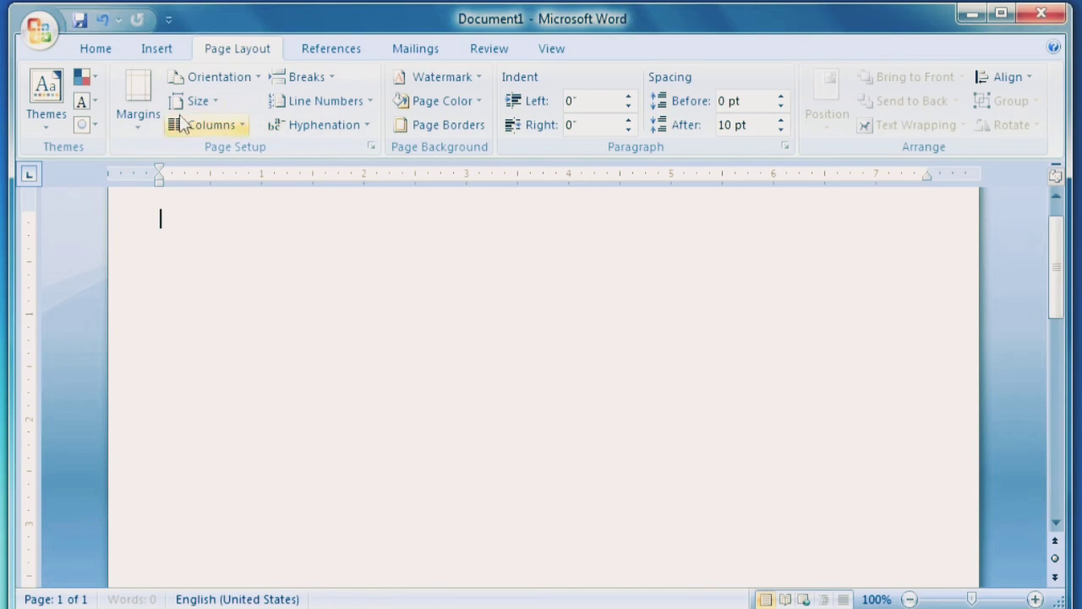
# Step: Apply the Normal margin preset with 1-inch margins on all sides of the page
pyautogui.click(139, 125)
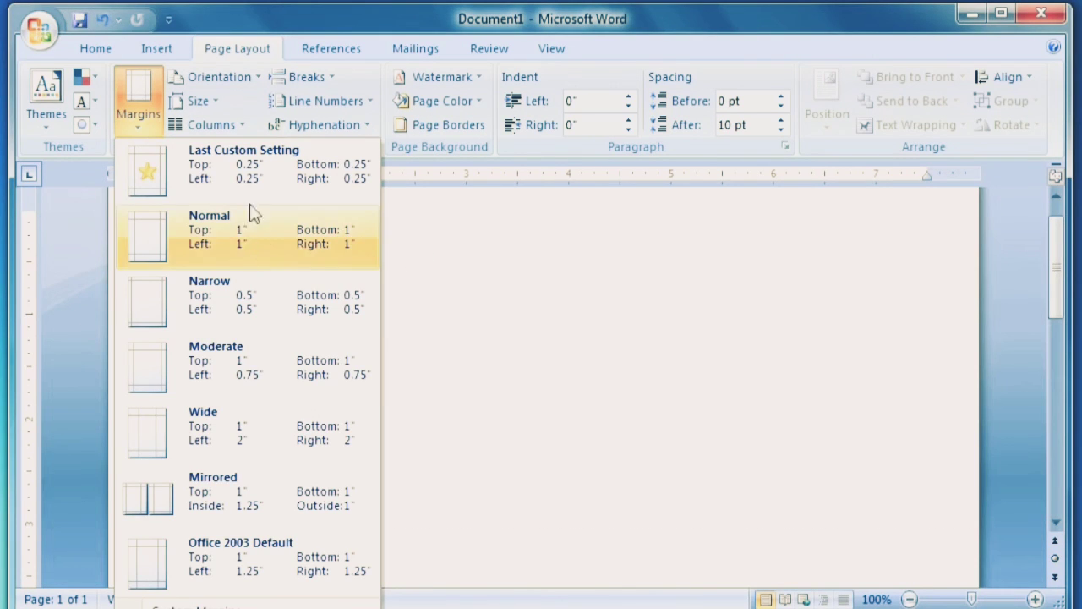
pyautogui.click(205, 242)
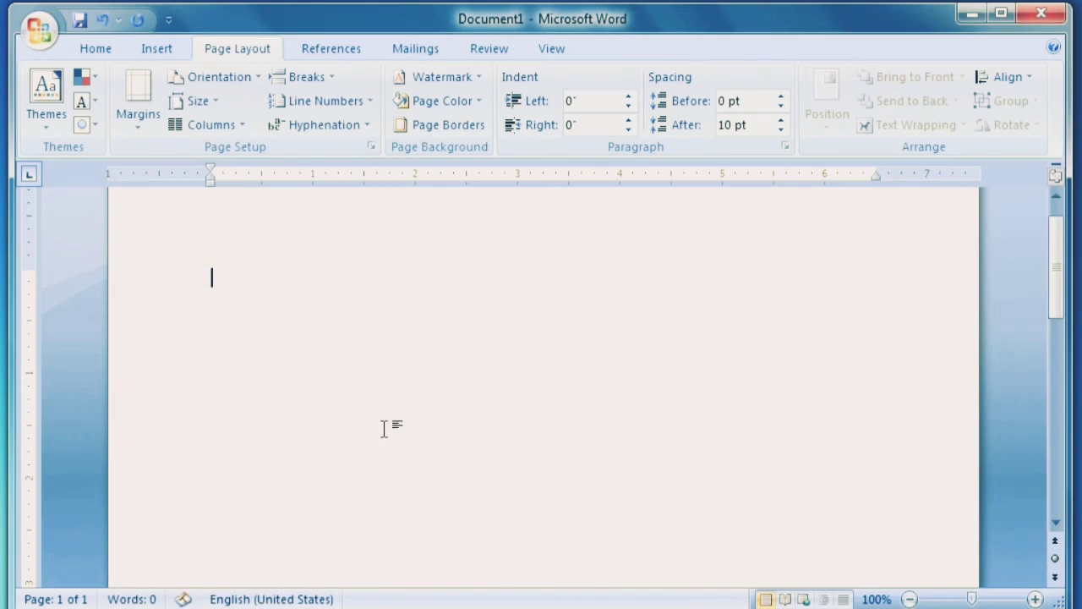
pyautogui.click(140, 128)
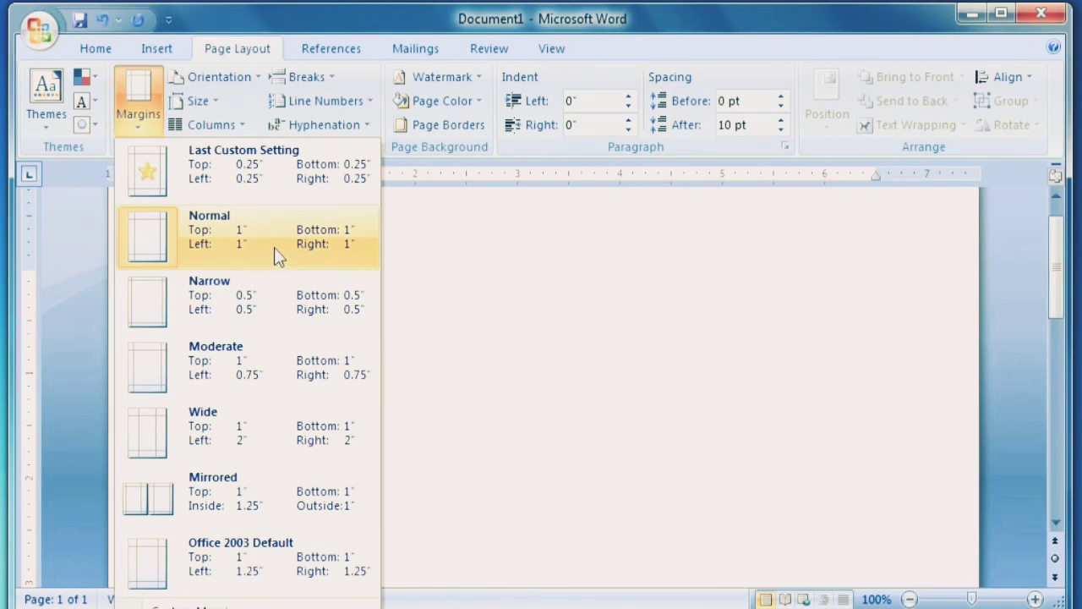
pyautogui.click(242, 251)
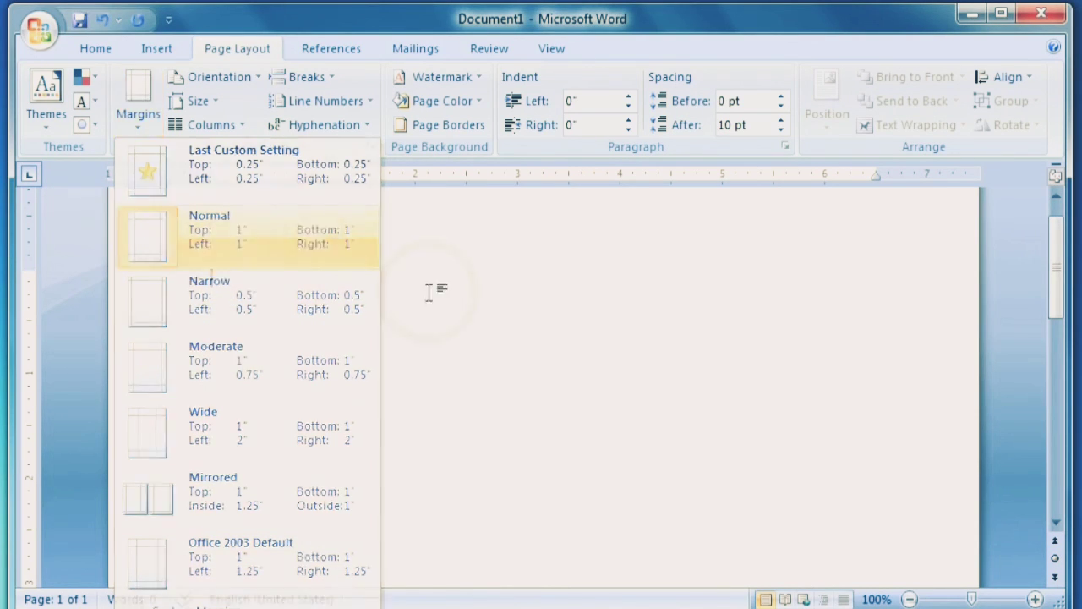
pyautogui.click(476, 335)
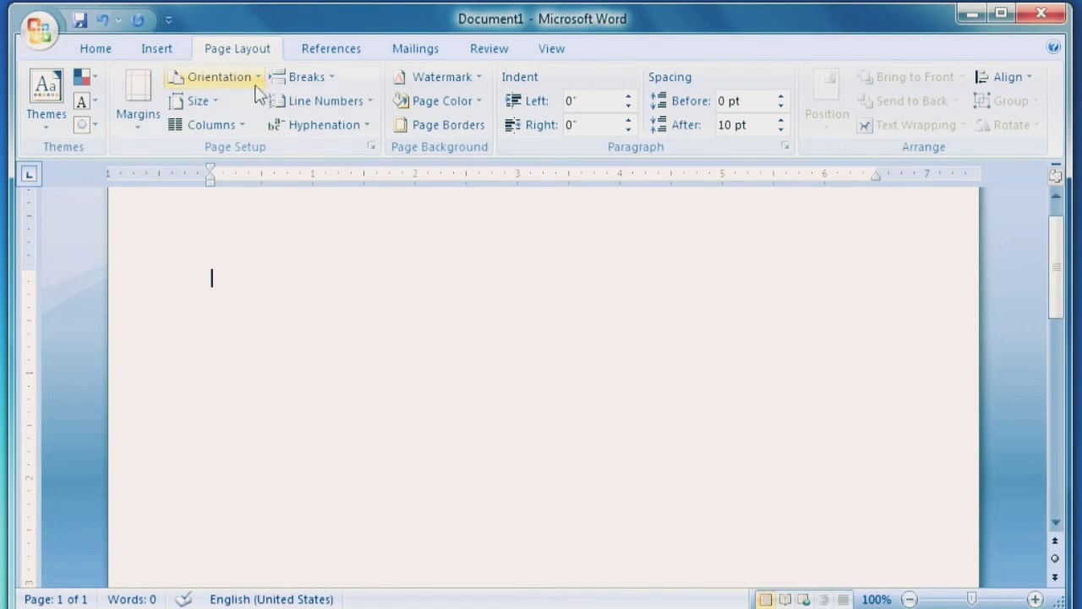
# Step: Apply the Narrow margin preset with 0.5-inch margins on all sides of the page
pyautogui.click(135, 134)
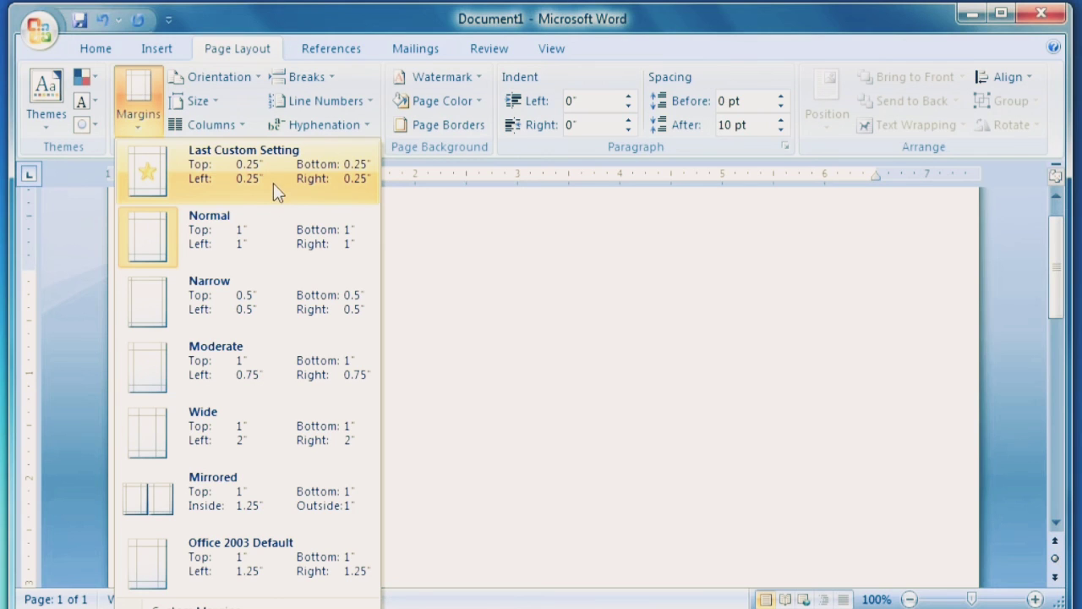
pyautogui.click(267, 320)
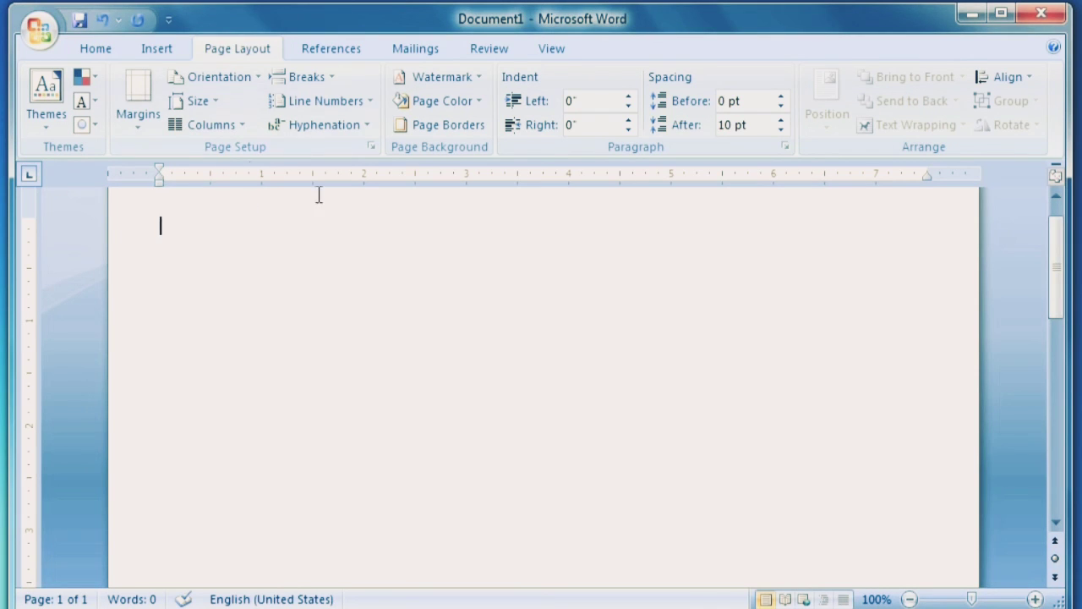
pyautogui.scroll(1, 801, 342)
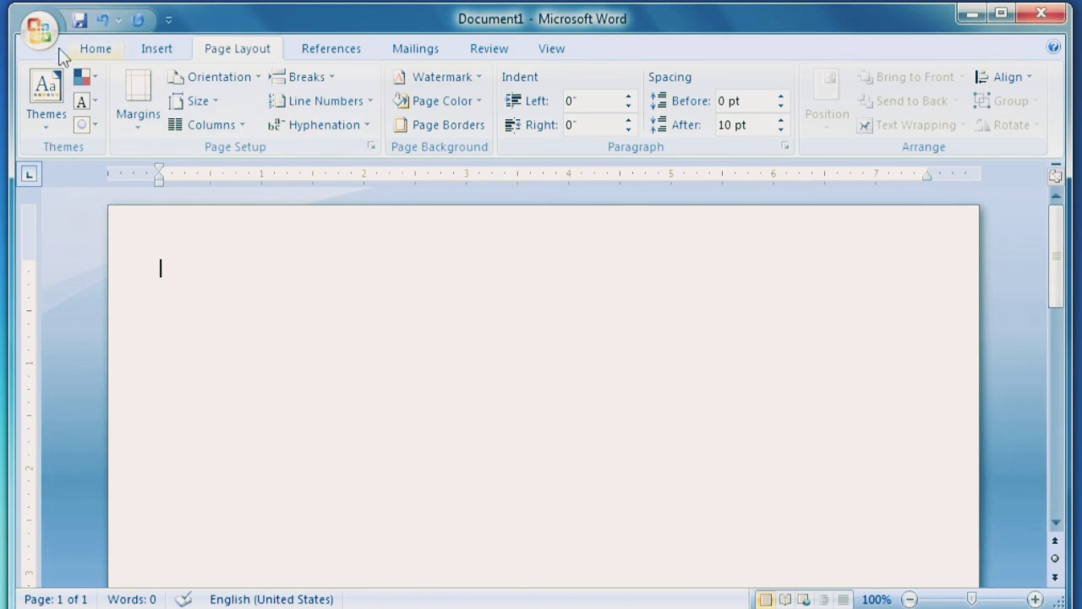
pyautogui.click(31, 28)
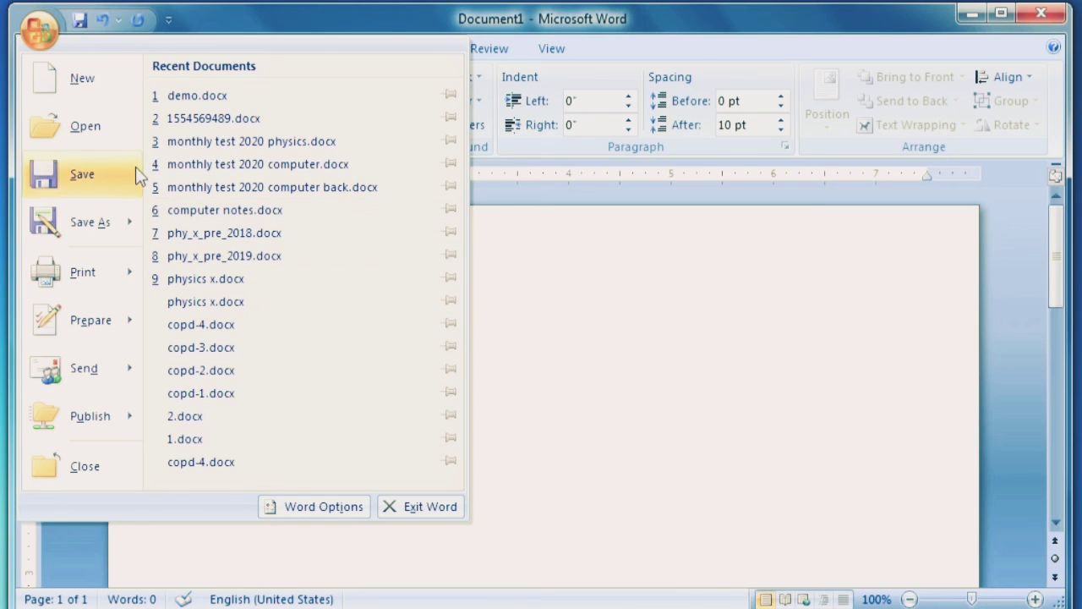
pyautogui.click(621, 393)
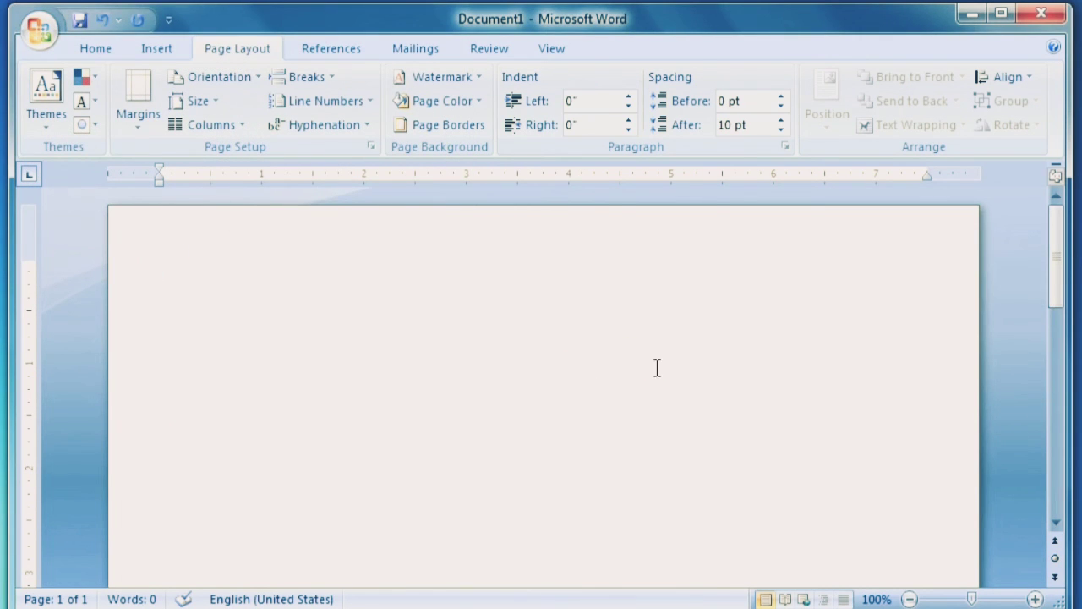
# Step: Paste the copied introductory paragraph about Microsoft Word into the blank document and look it over
pyautogui.hotkey('ctrl', 'v')
pyautogui.scroll(4, 798, 345)
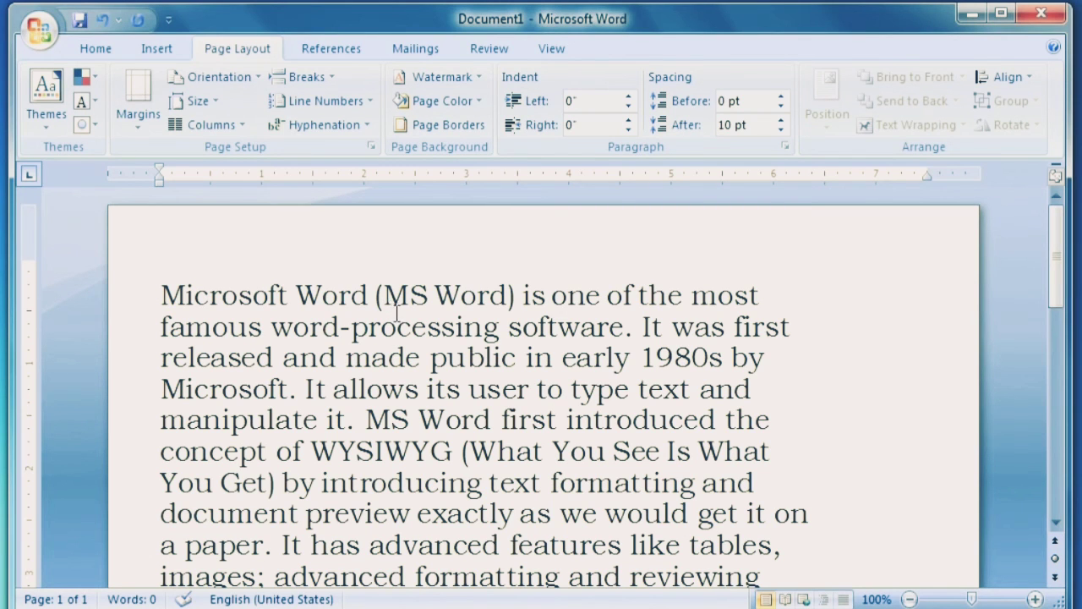
pyautogui.scroll(-3, 493, 313)
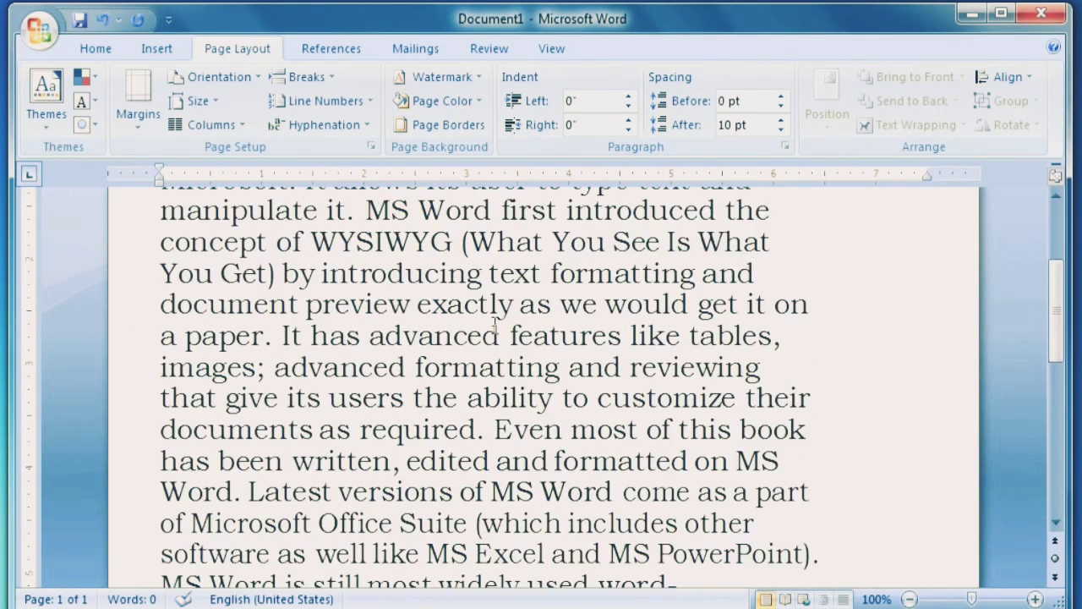
pyautogui.scroll(-2, 832, 482)
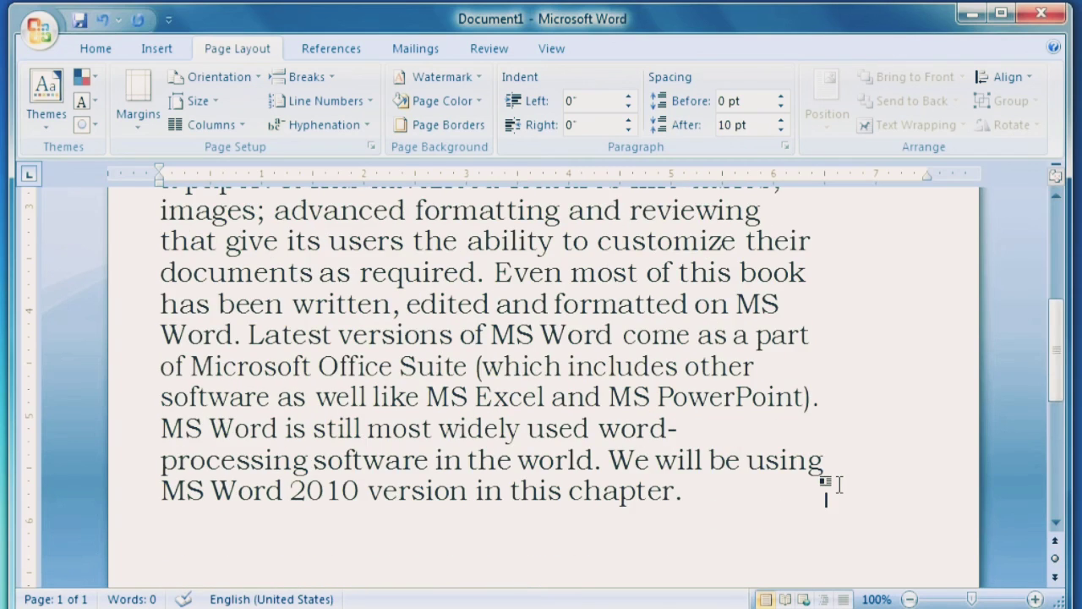
pyautogui.scroll(5, 834, 479)
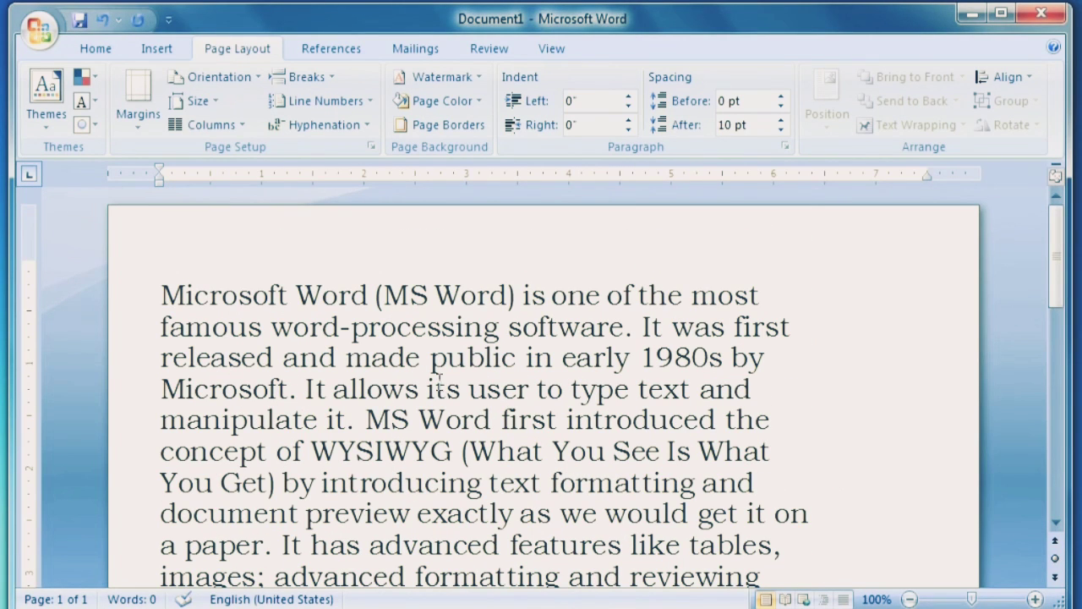
# Step: Change the page orientation to Landscape and look at the start of the text
pyautogui.click(261, 78)
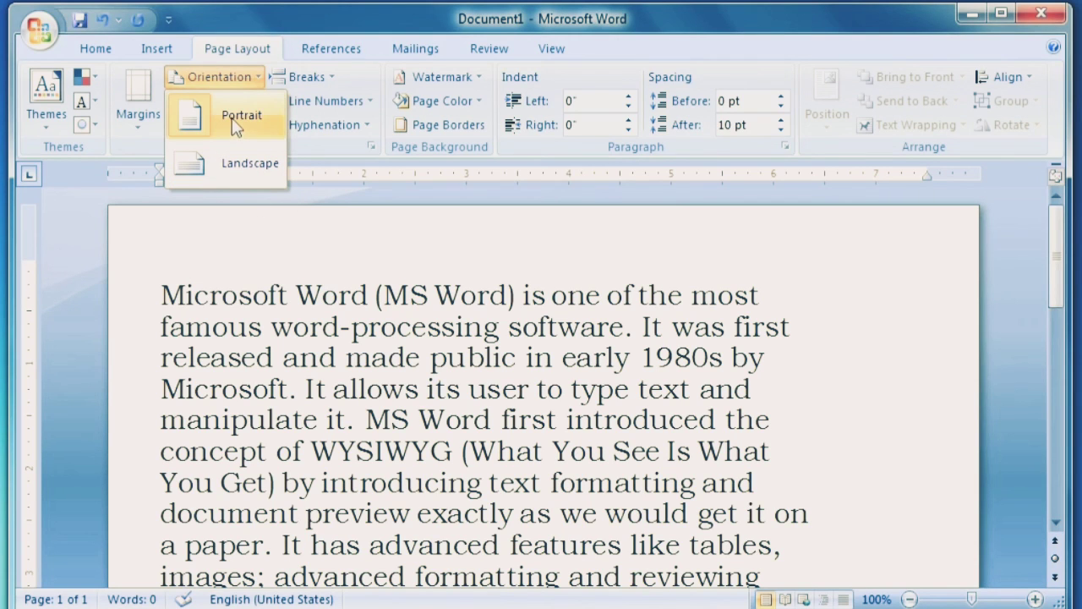
pyautogui.click(222, 169)
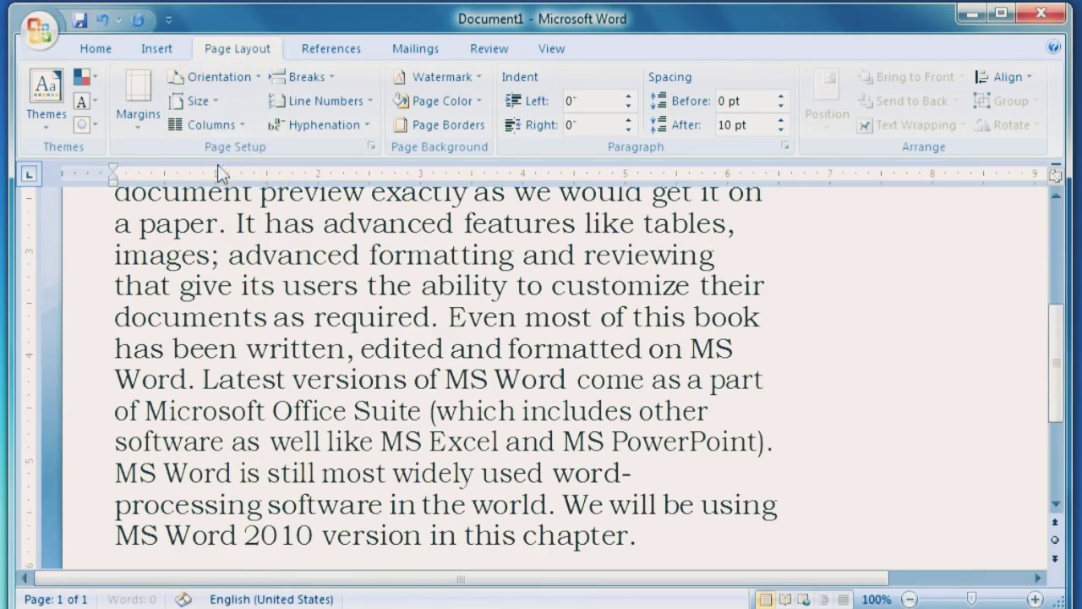
pyautogui.scroll(5, 554, 415)
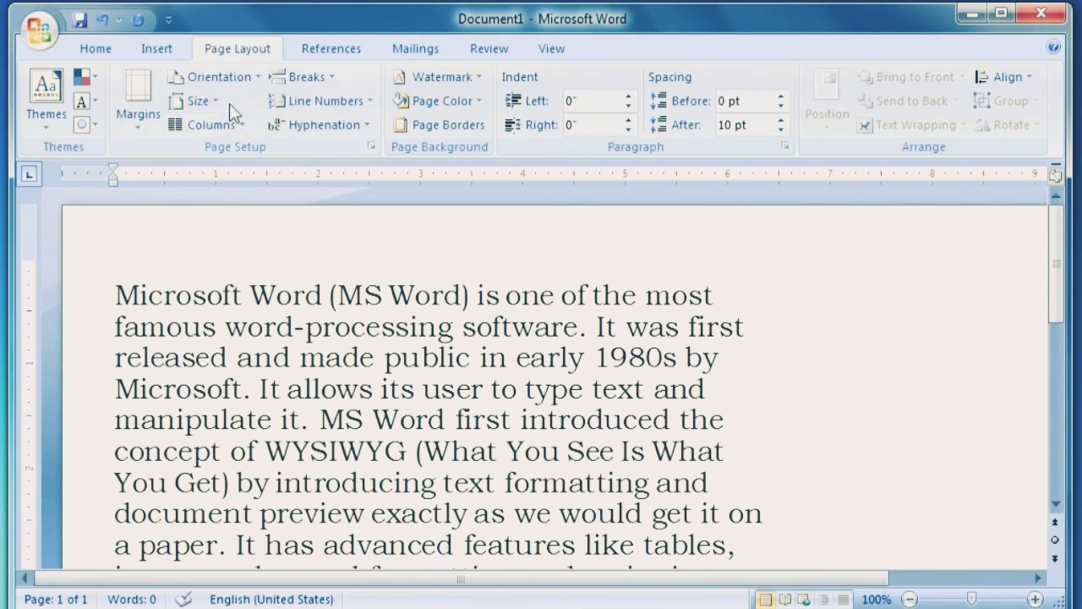
# Step: Set the page orientation back to Portrait and look through the whole page
pyautogui.click(256, 80)
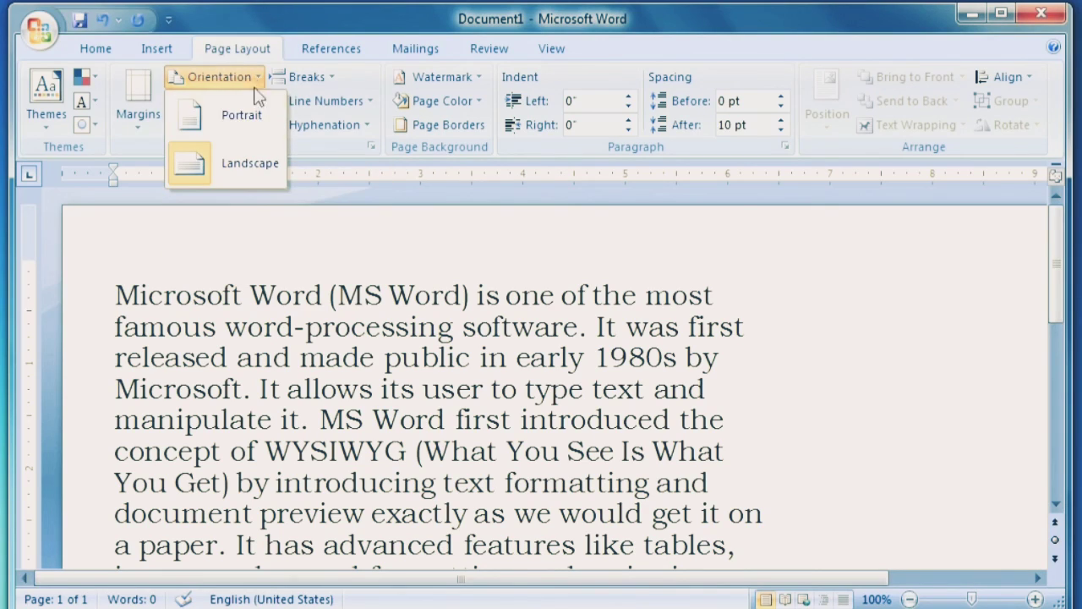
pyautogui.click(242, 113)
pyautogui.scroll(3, 471, 423)
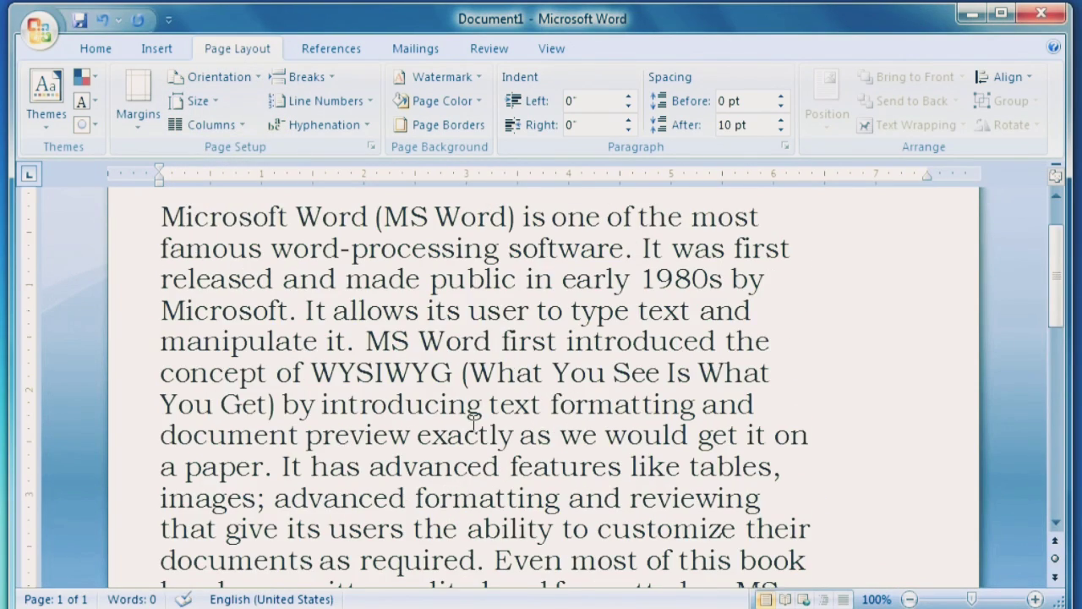
pyautogui.scroll(-4, 474, 421)
pyautogui.scroll(-5, 472, 418)
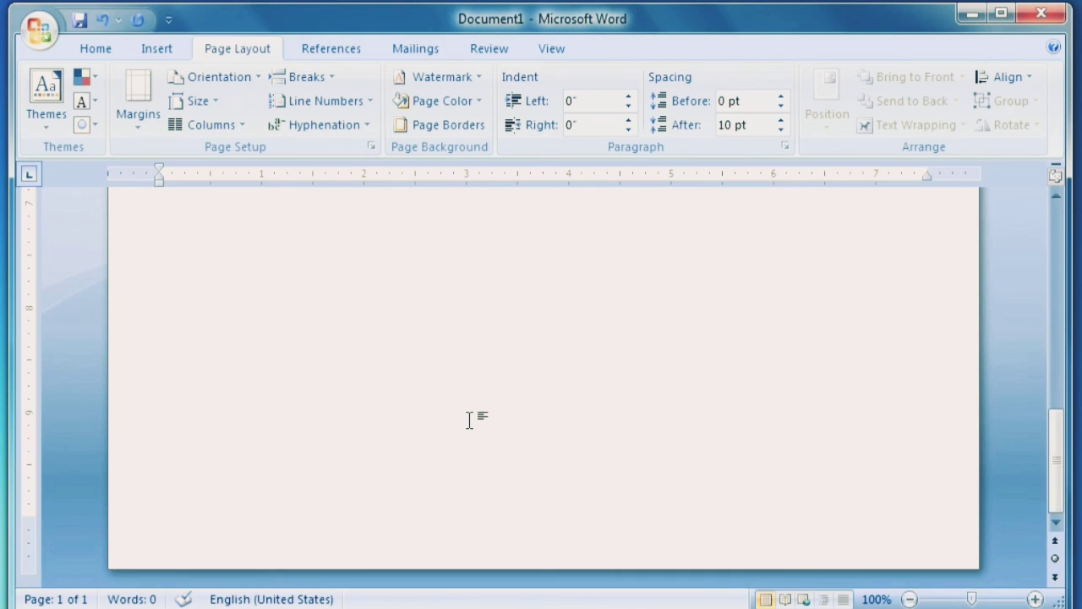
pyautogui.scroll(7, 470, 418)
pyautogui.scroll(3, 471, 420)
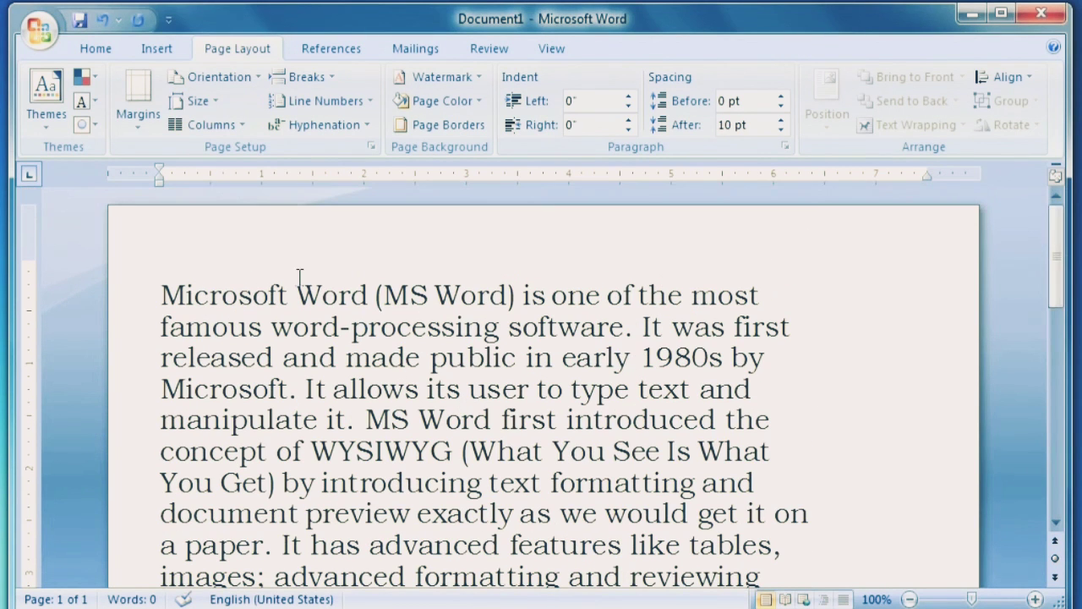
pyautogui.click(211, 77)
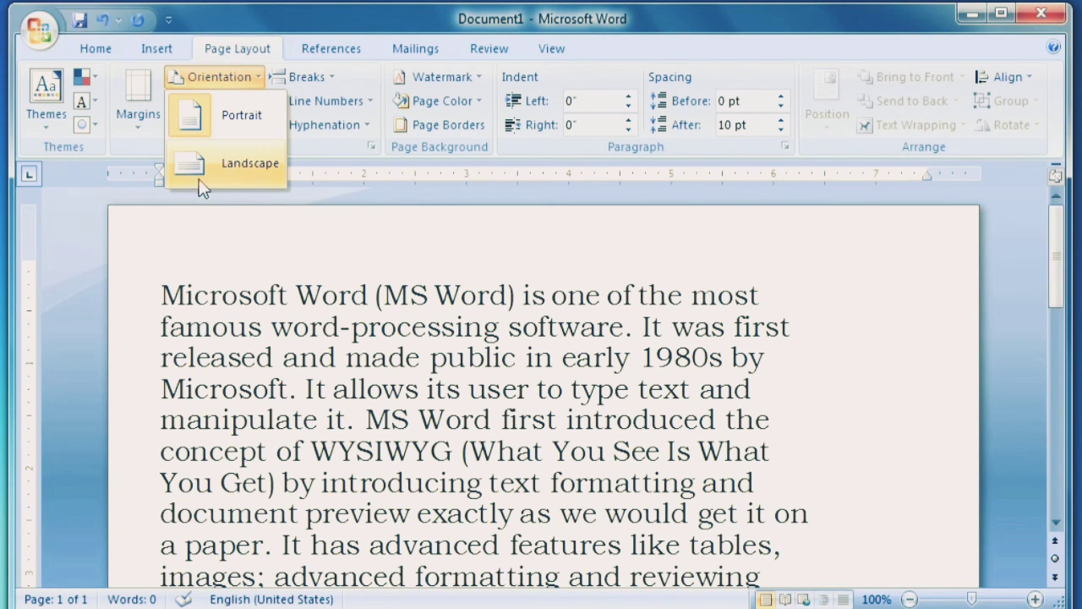
pyautogui.click(211, 77)
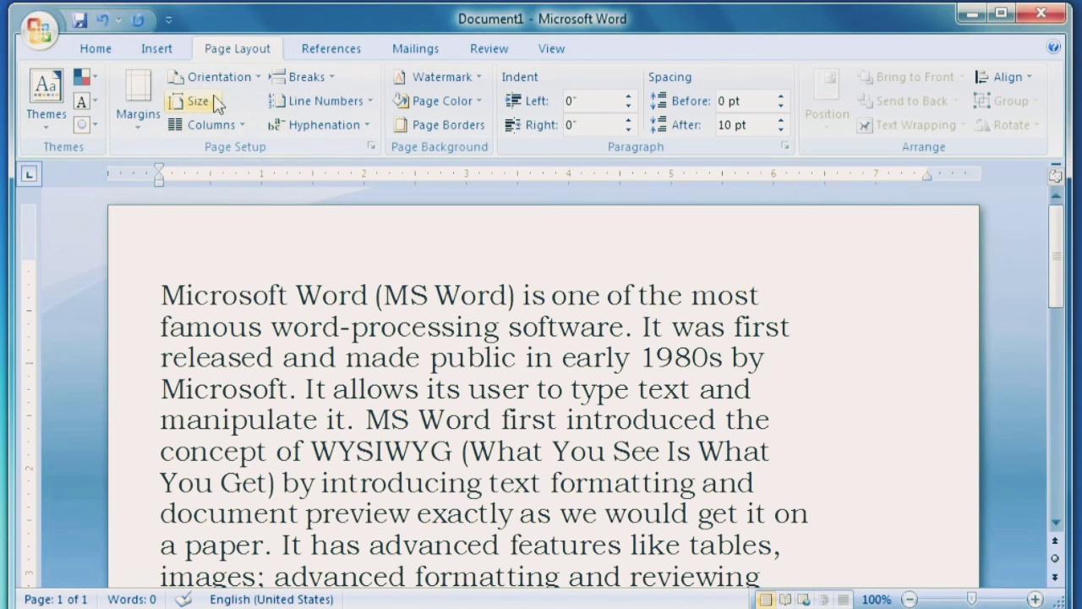
# Step: Set the paper size to A4 (8.27" x 11.69") and check the text on the resized page
pyautogui.click(213, 101)
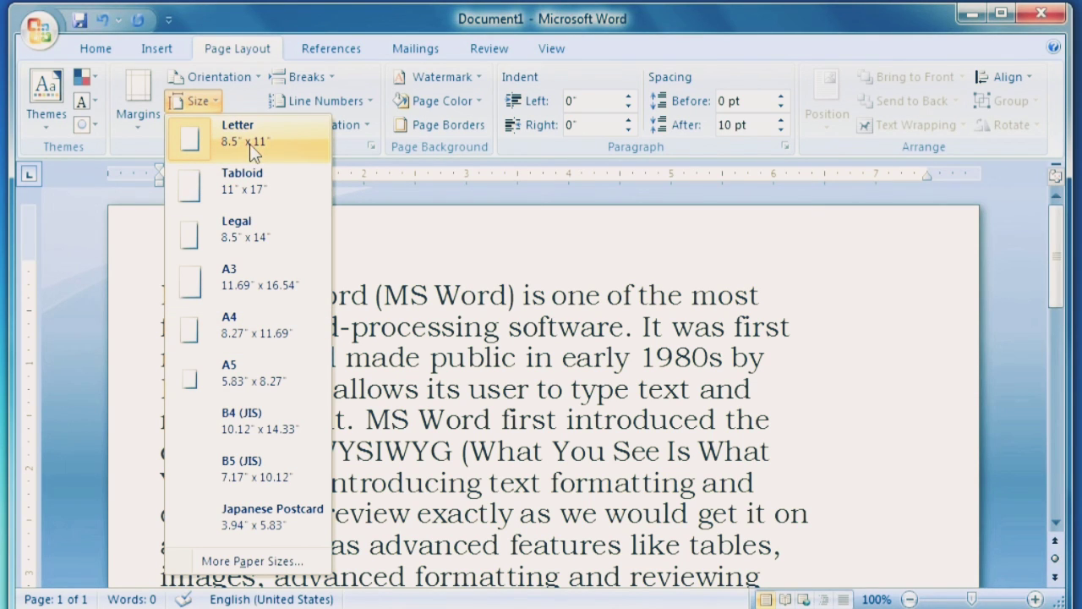
pyautogui.click(265, 330)
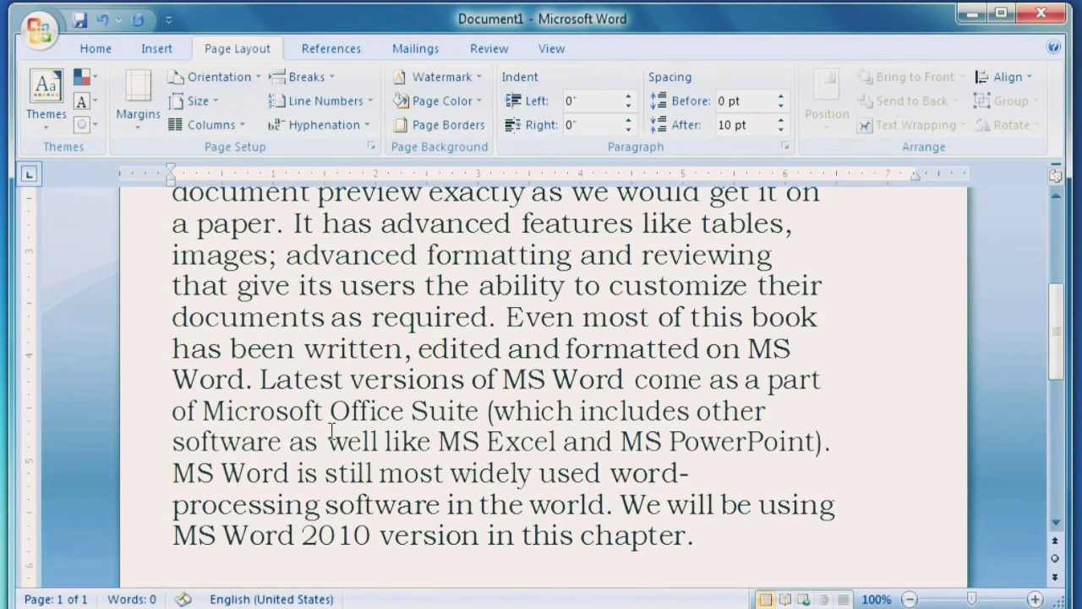
pyautogui.scroll(5, 693, 484)
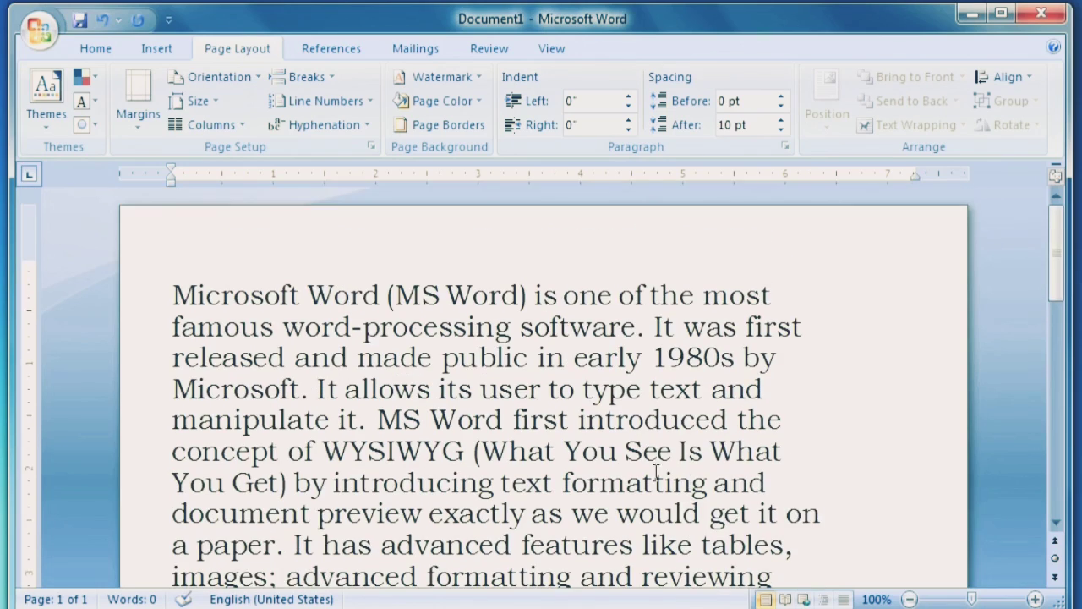
pyautogui.scroll(-4, 657, 470)
pyautogui.scroll(4, 517, 465)
pyautogui.click(194, 101)
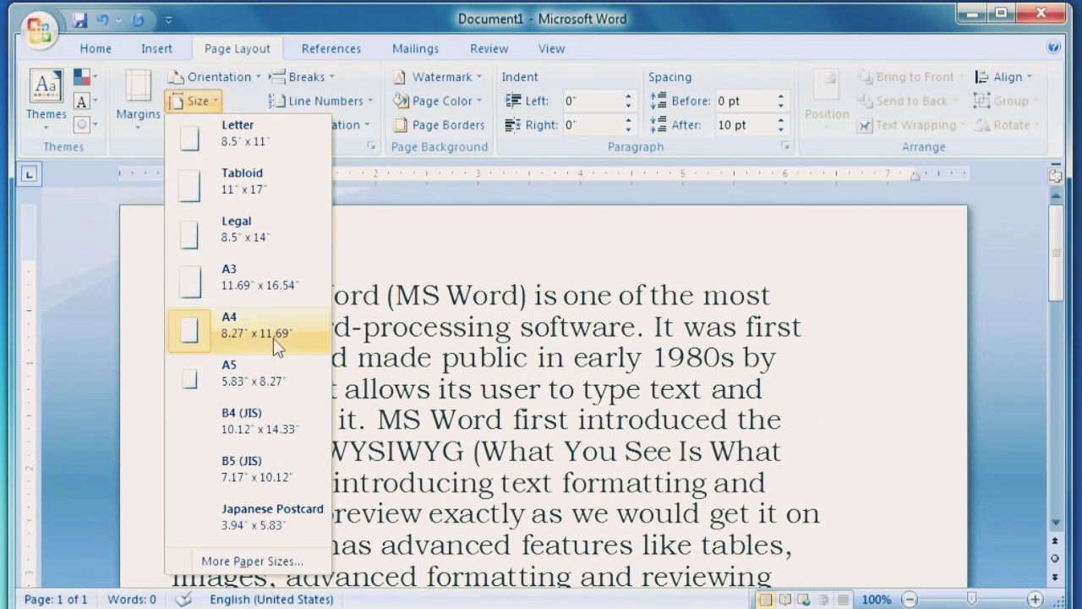
pyautogui.click(217, 108)
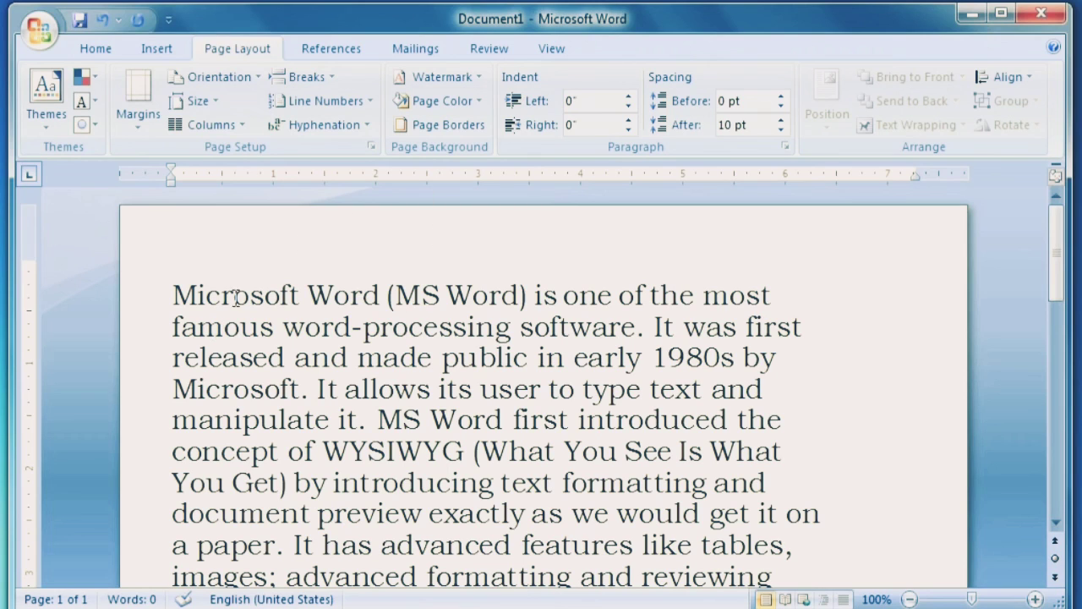
# Step: Examine how the paragraph is laid out on the A4 page, from its first line to its end
pyautogui.scroll(-2, 689, 426)
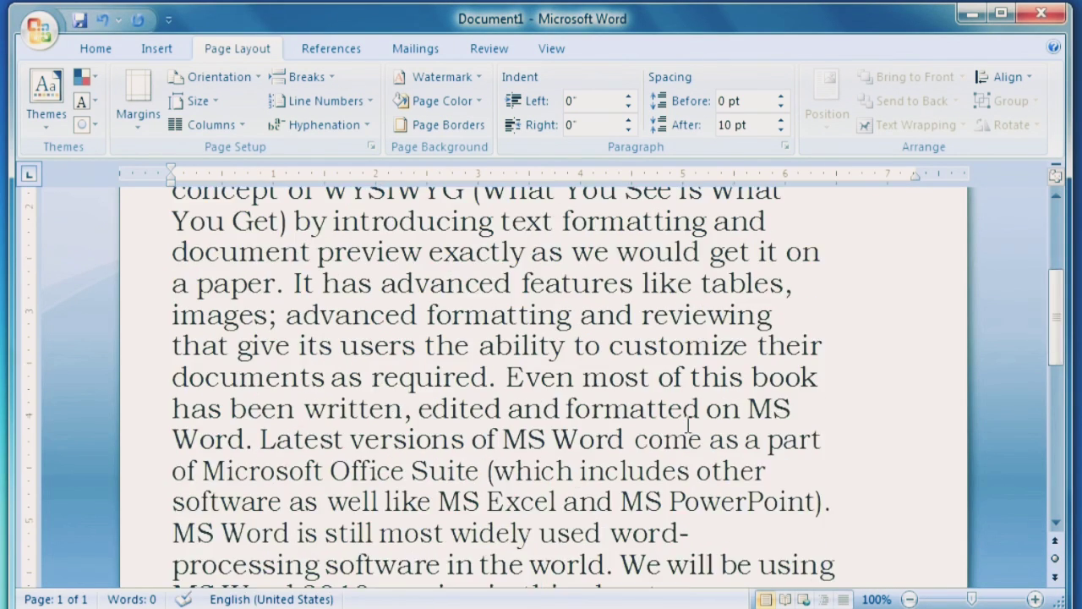
pyautogui.scroll(-1, 773, 445)
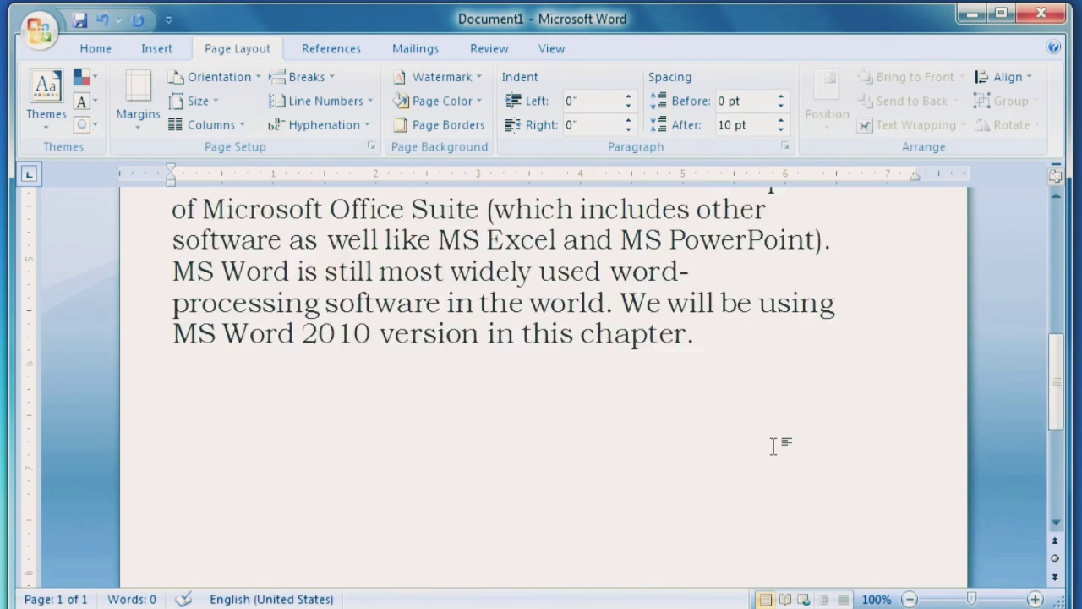
pyautogui.scroll(3, 772, 445)
pyautogui.scroll(1, 746, 437)
pyautogui.scroll(3, 365, 391)
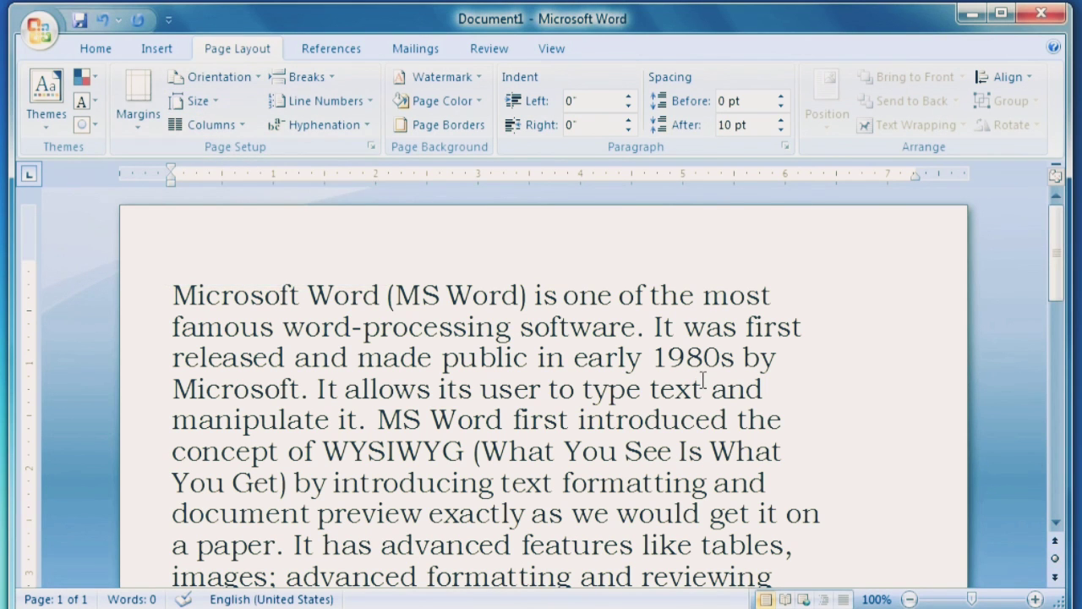
pyautogui.scroll(-3, 702, 376)
pyautogui.scroll(-5, 702, 376)
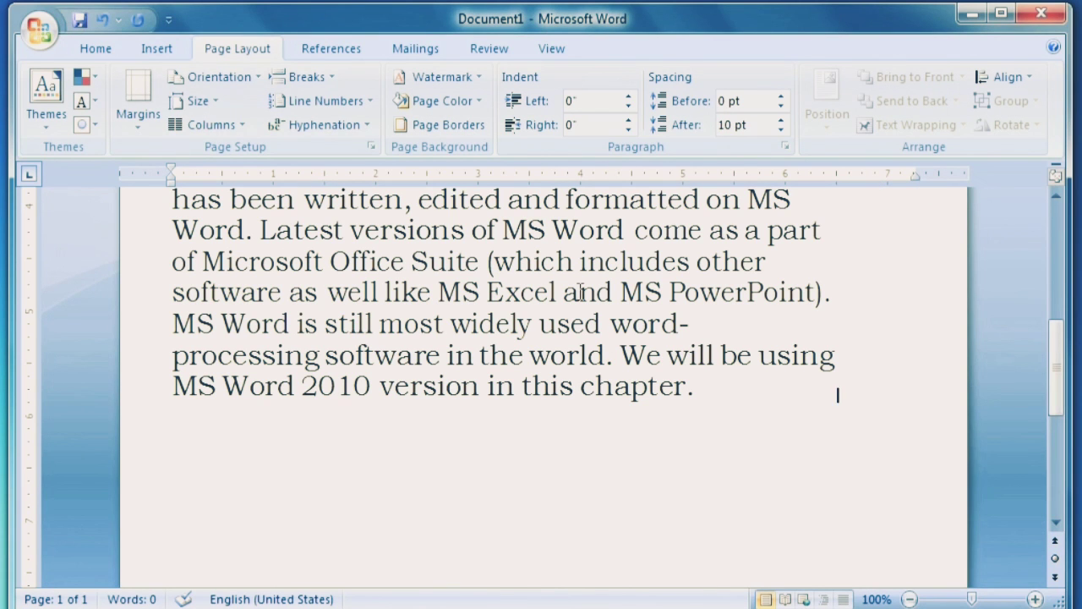
pyautogui.scroll(8, 685, 397)
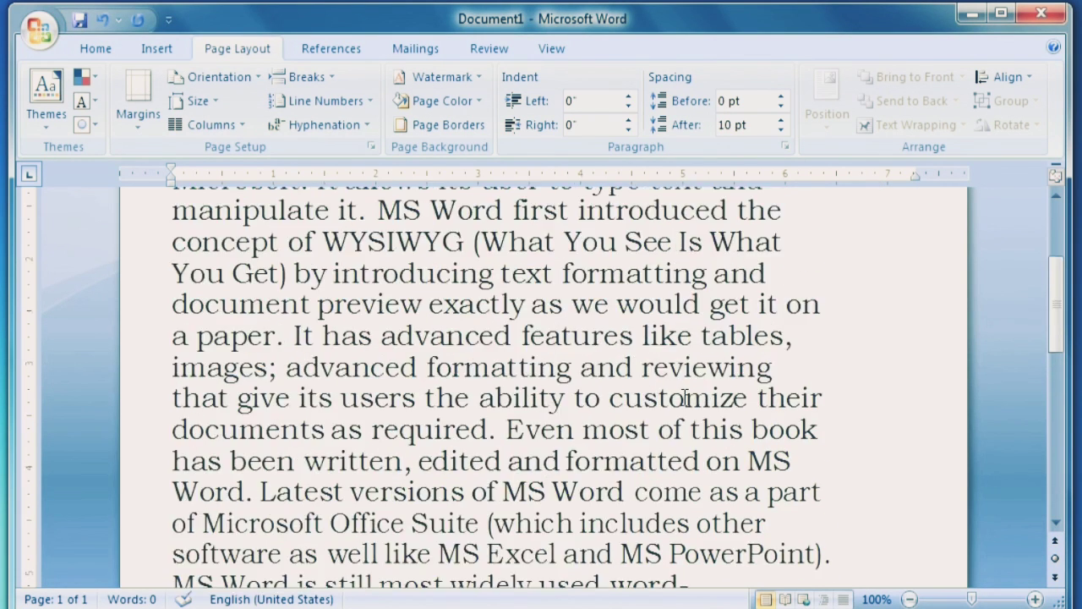
pyautogui.scroll(-5, 685, 396)
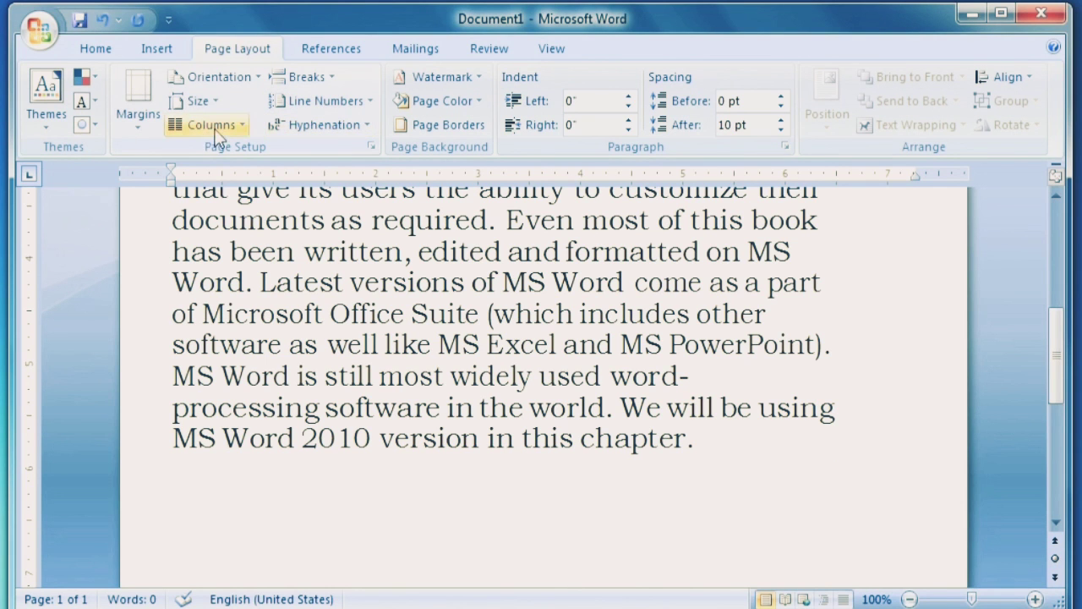
pyautogui.scroll(5, 655, 317)
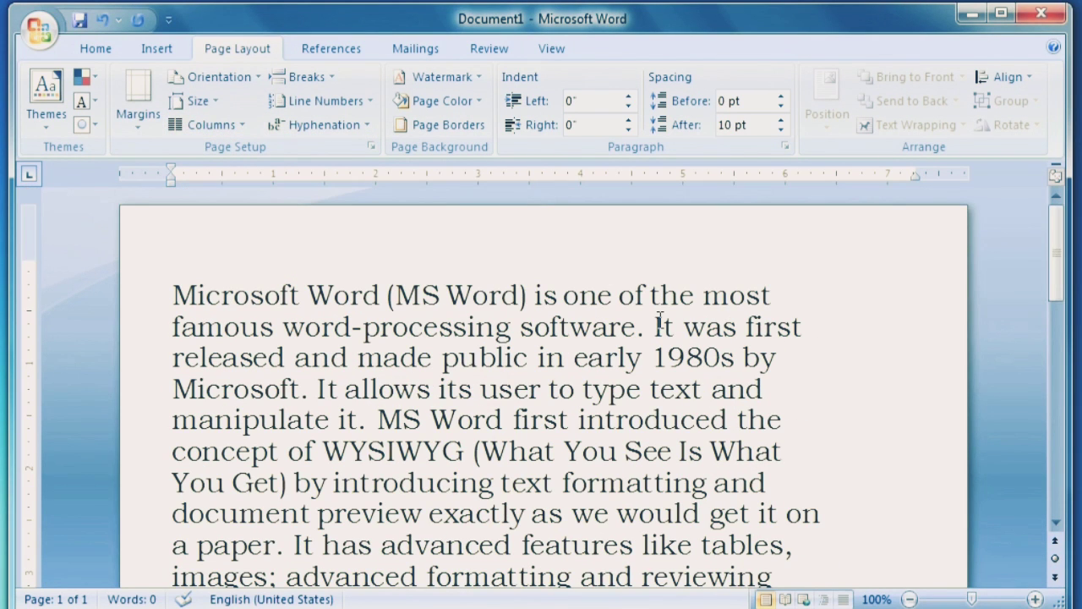